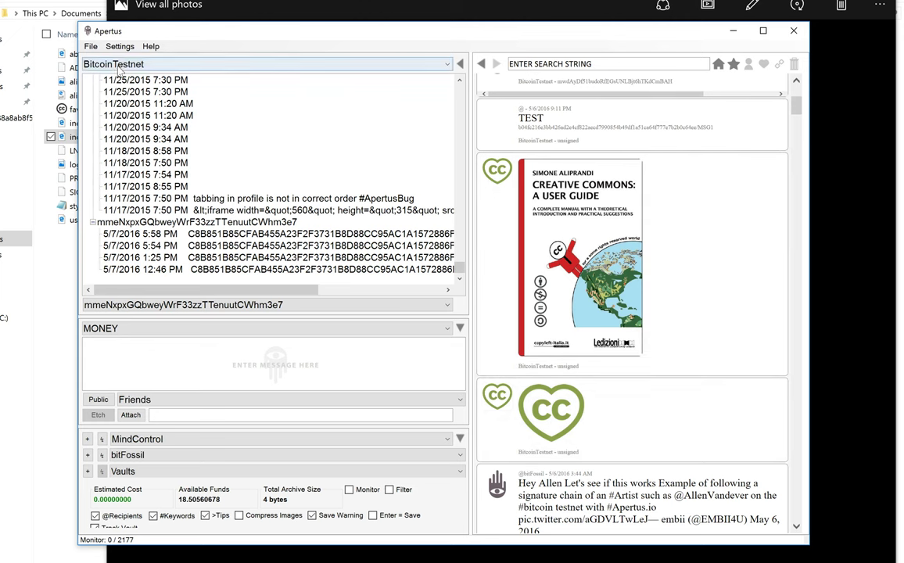
- Reconnect to BitcoinTestnet with the MindControl profile, bitFossil signature and MONEY funding account
click(116, 66)
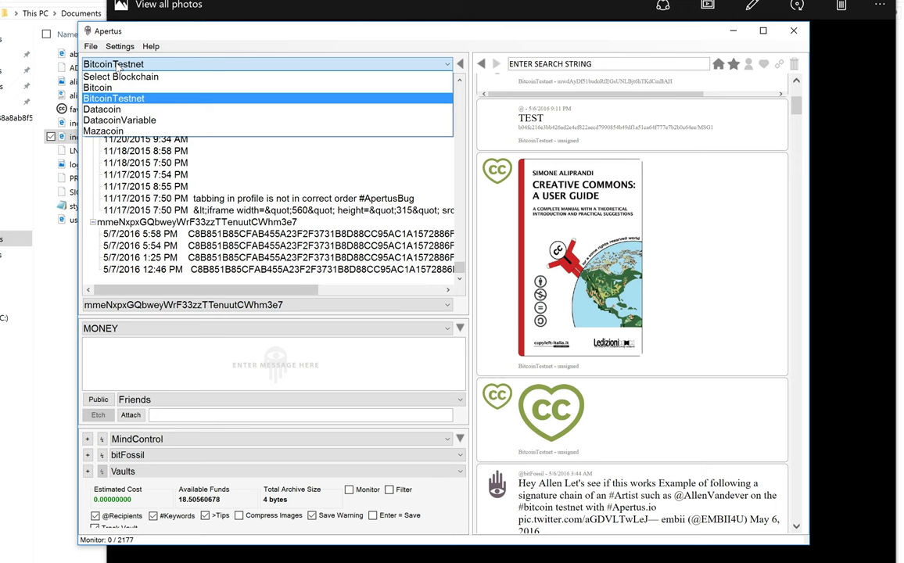
click(104, 99)
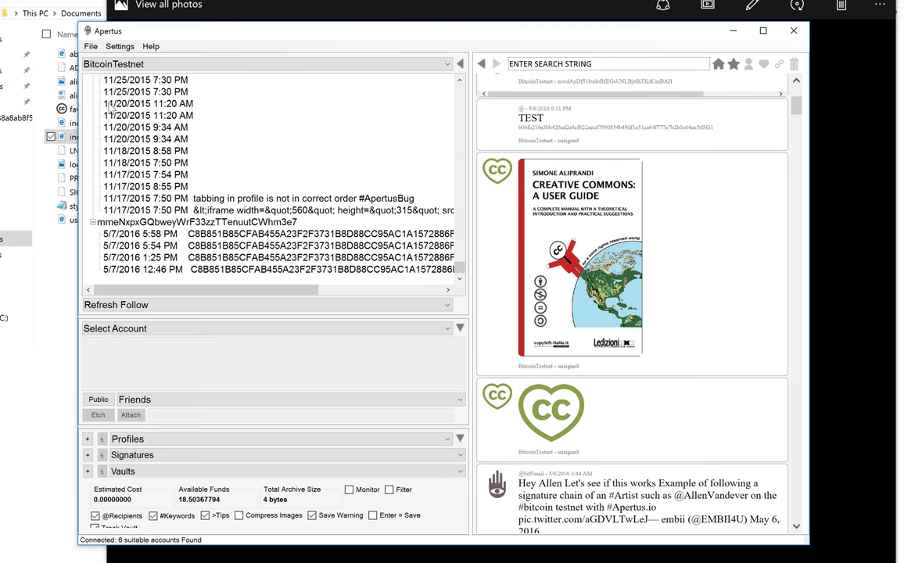
click(147, 441)
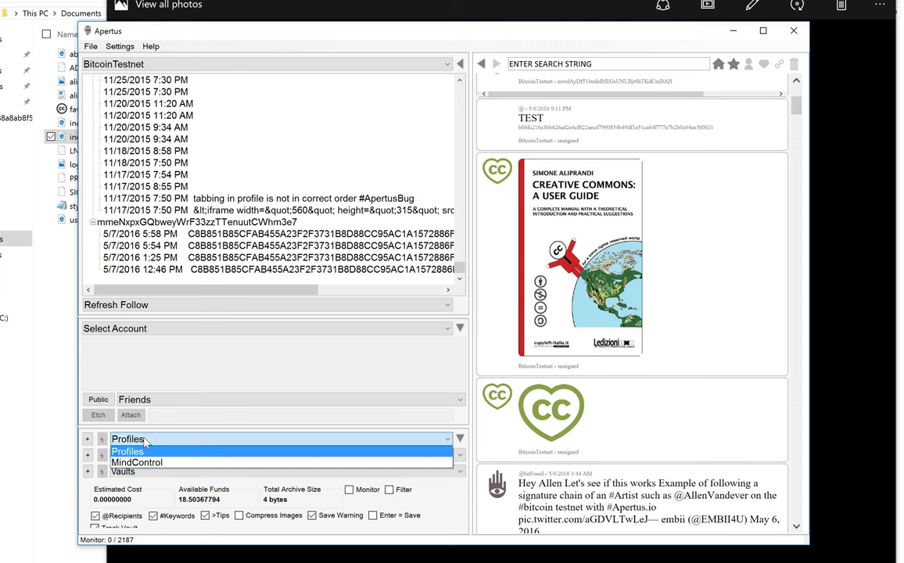
click(135, 462)
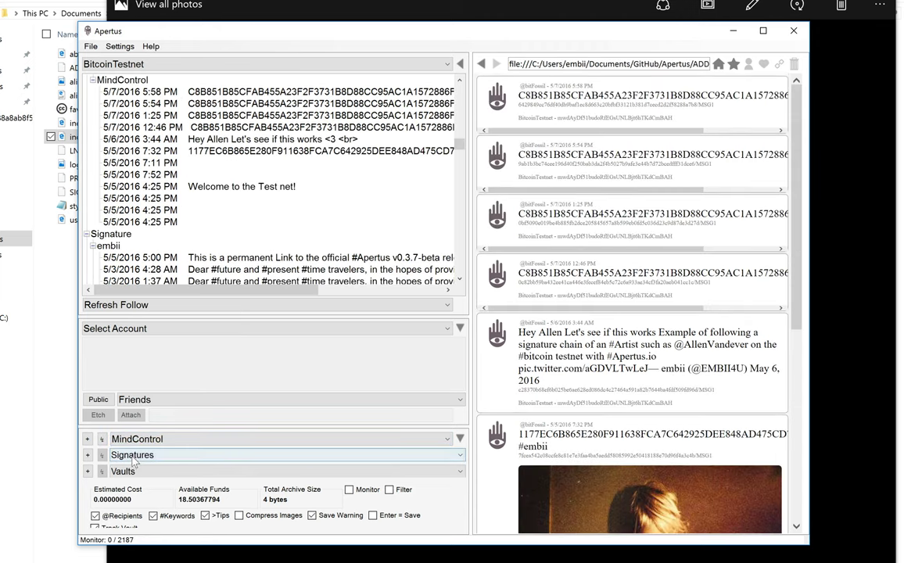
click(134, 462)
click(136, 478)
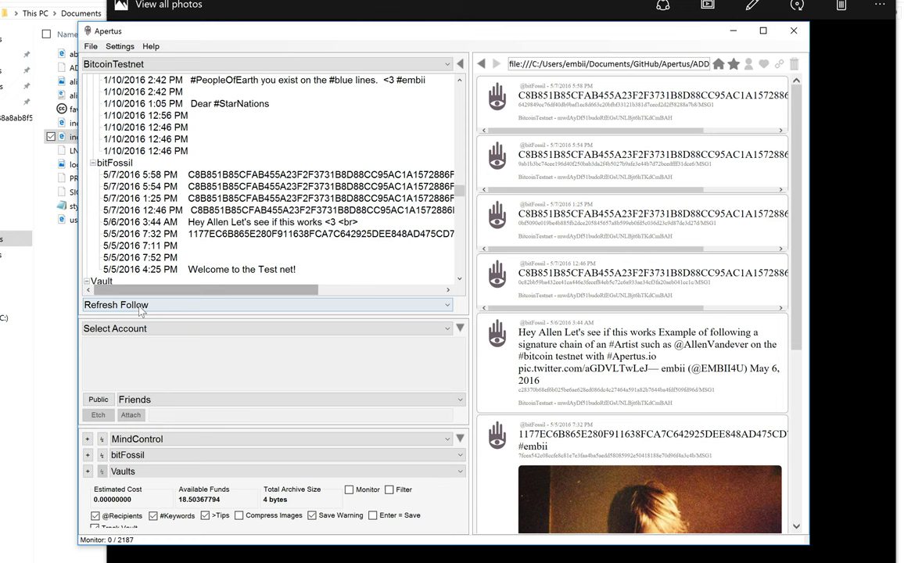
click(136, 330)
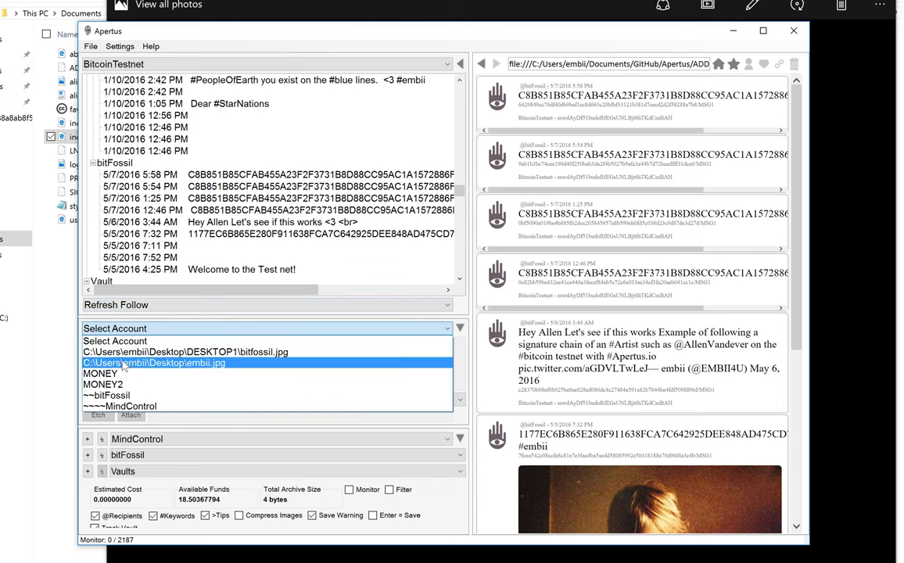
click(102, 374)
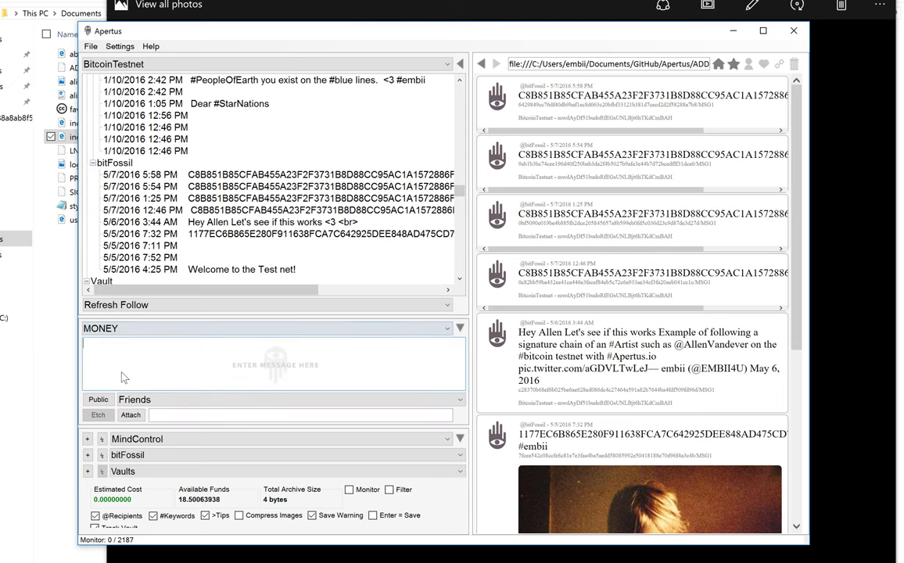
- Etch a proof of existence for bitfossil.jpg via File > Proof > Insert
click(92, 47)
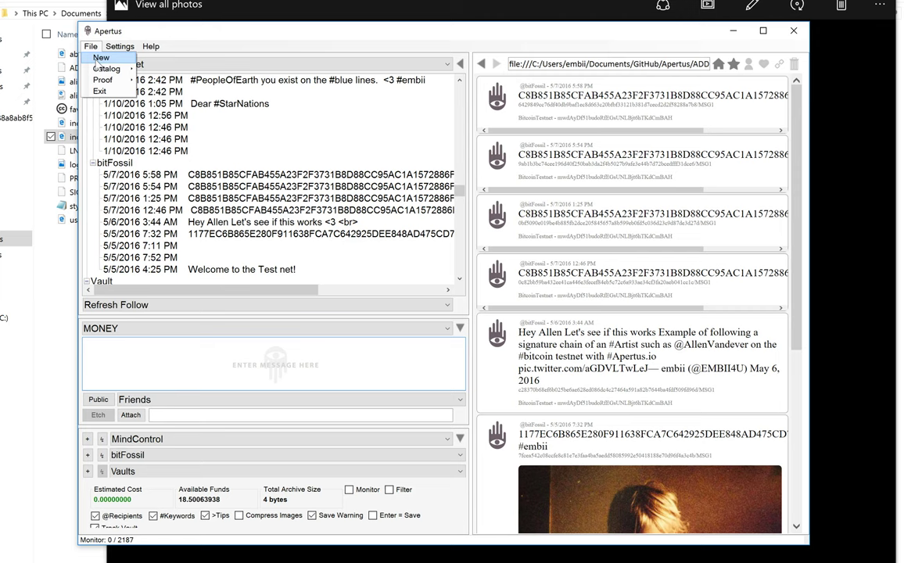
mouse_move(104, 80)
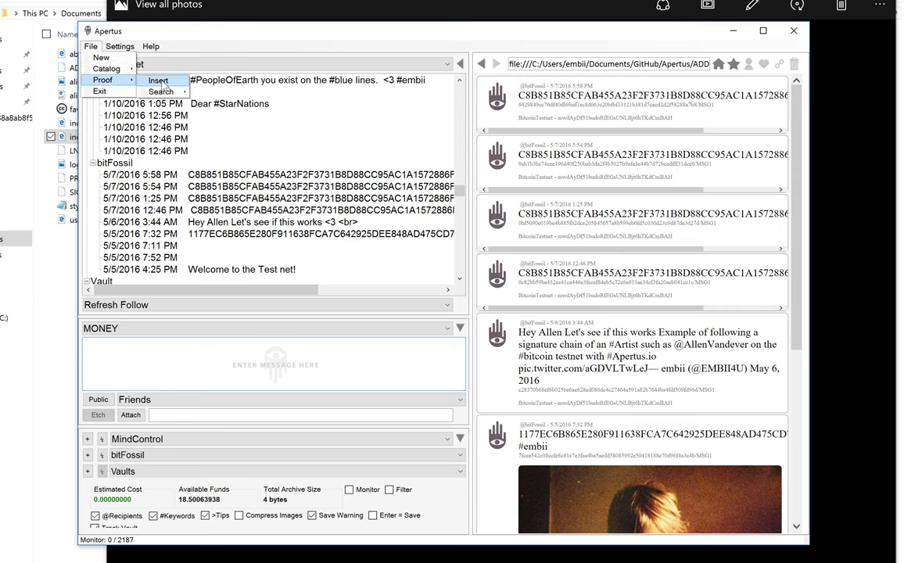
click(155, 83)
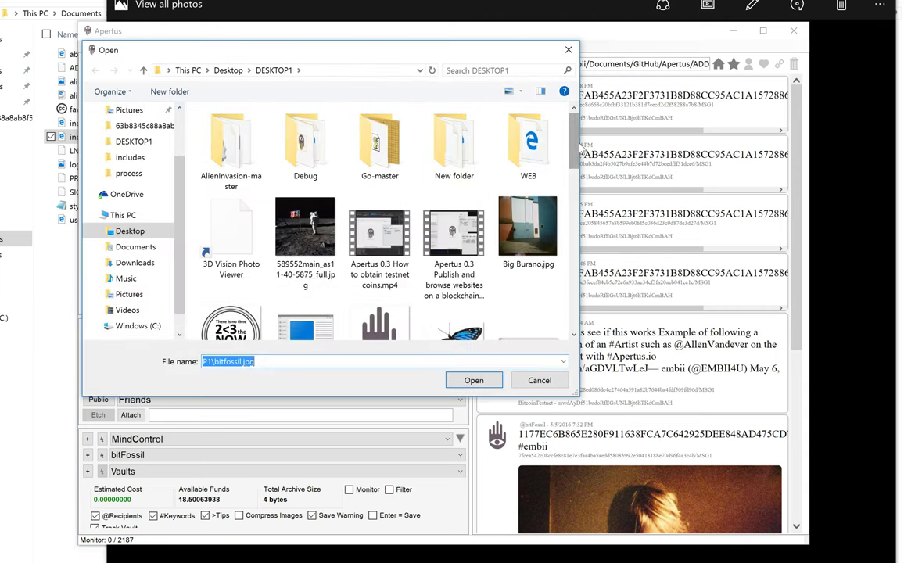
scroll(430, 226, down, 3)
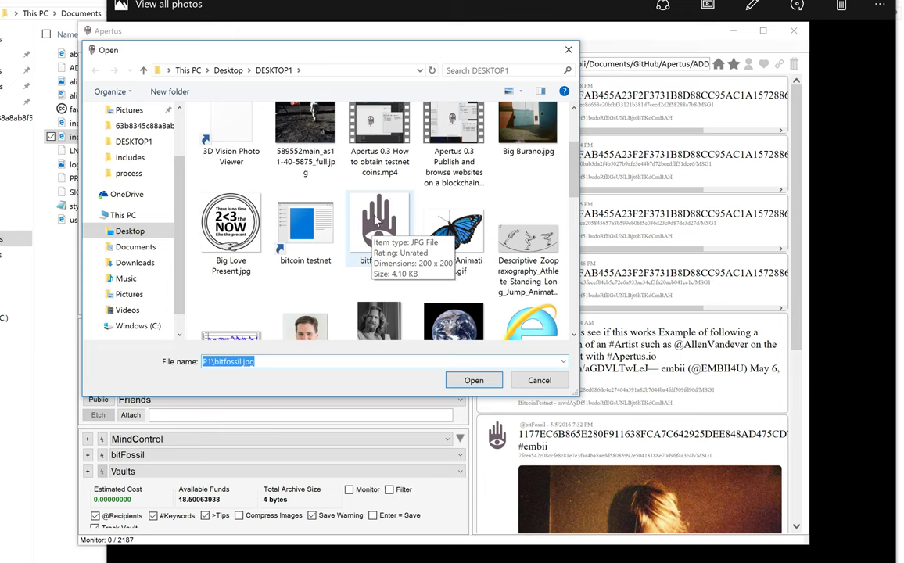
click(376, 220)
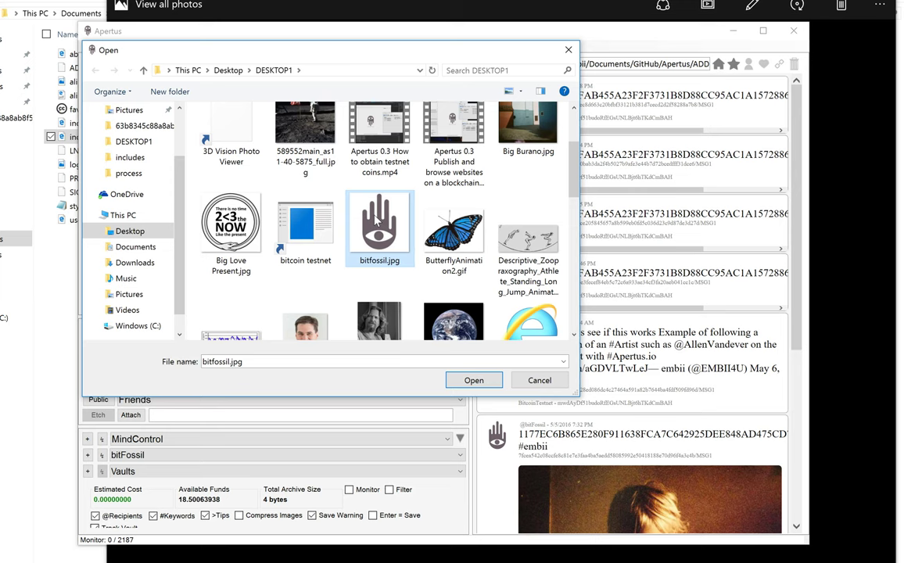
click(472, 380)
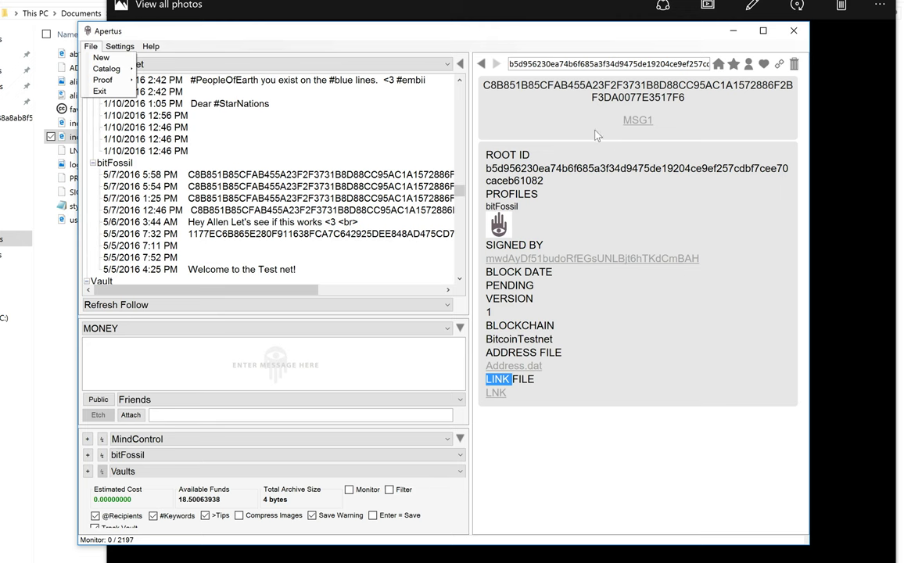
click(484, 86)
drag(484, 86, 670, 98)
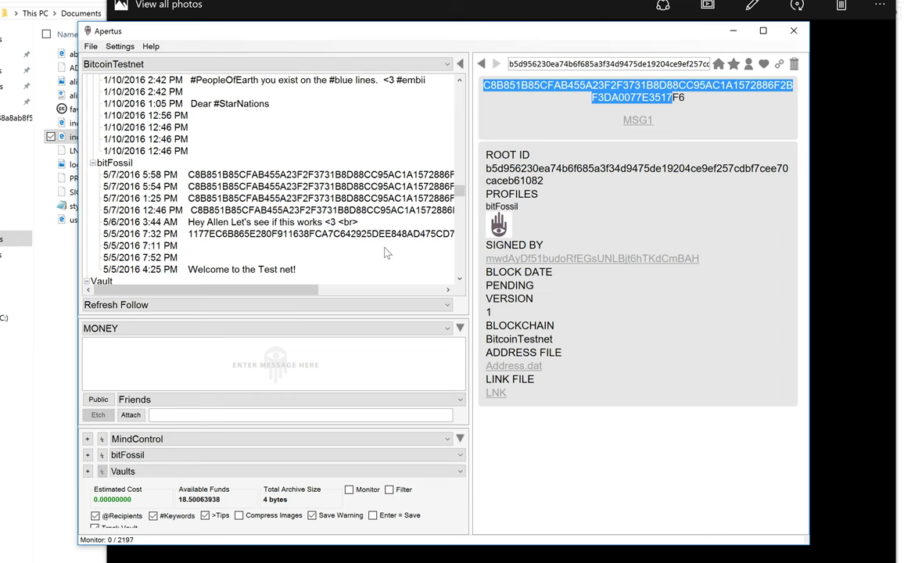
- Run a Proof > Search > File on bitfossil.jpg to list its five timestamped occurrences
click(90, 49)
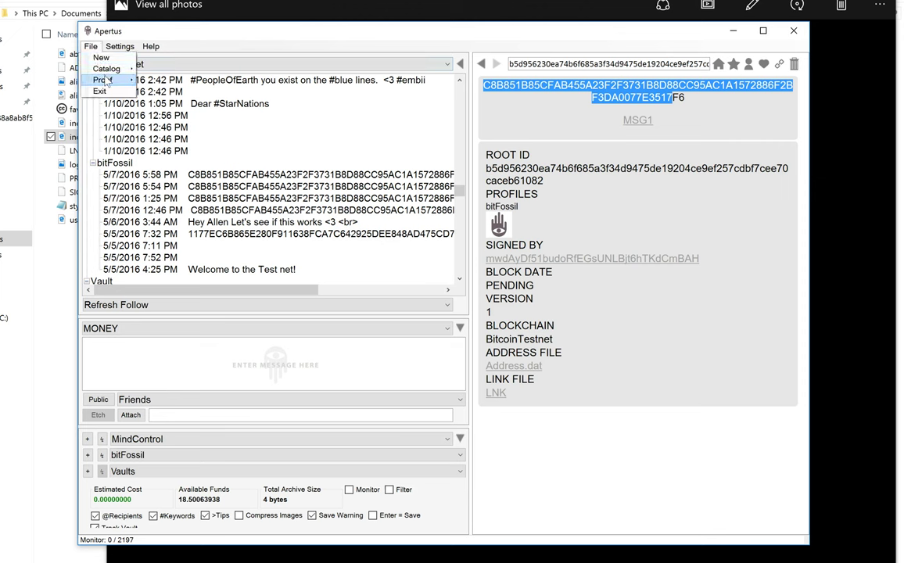
mouse_move(108, 84)
mouse_move(163, 91)
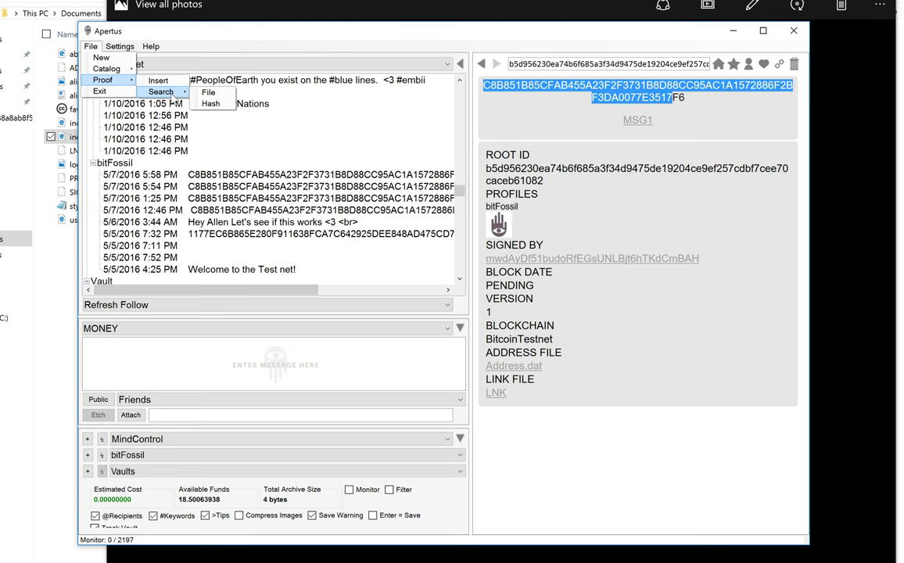
click(218, 94)
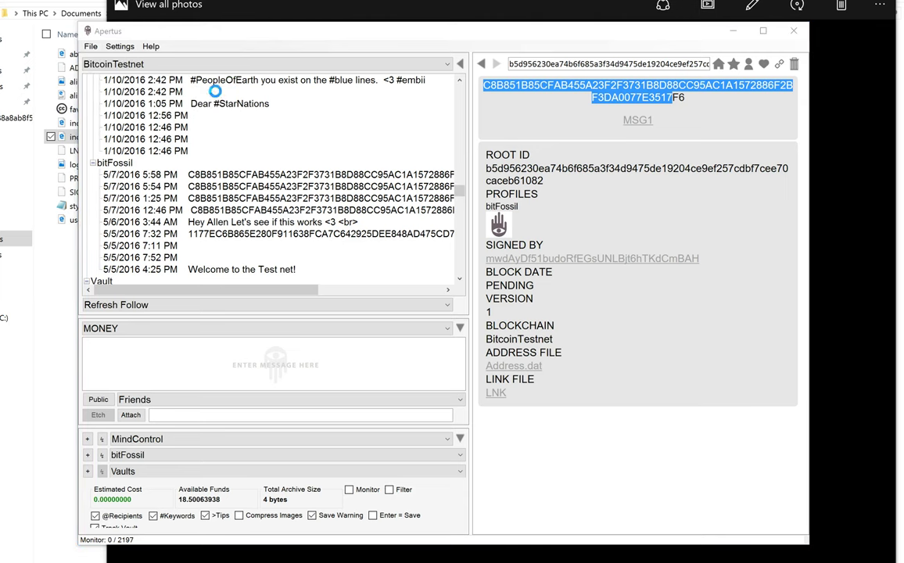
click(408, 311)
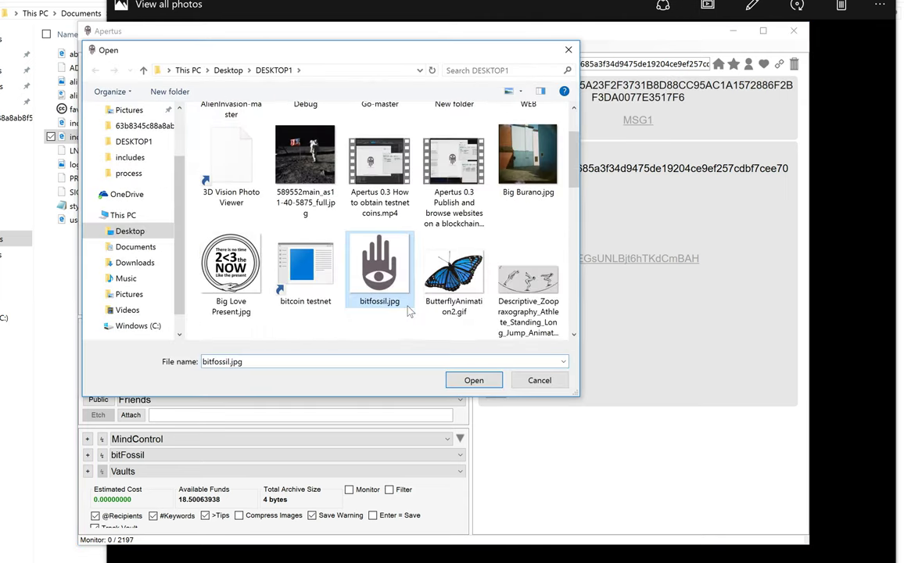
click(472, 380)
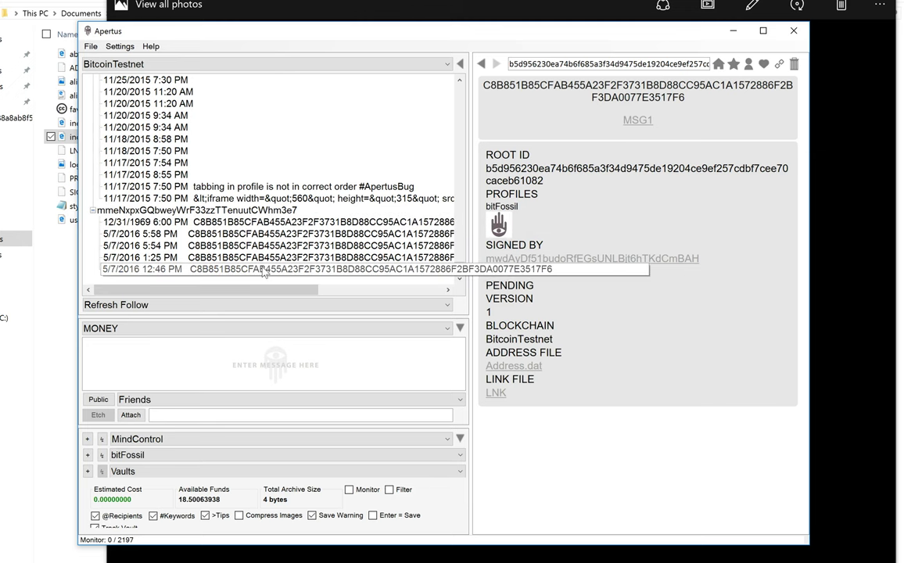
click(264, 272)
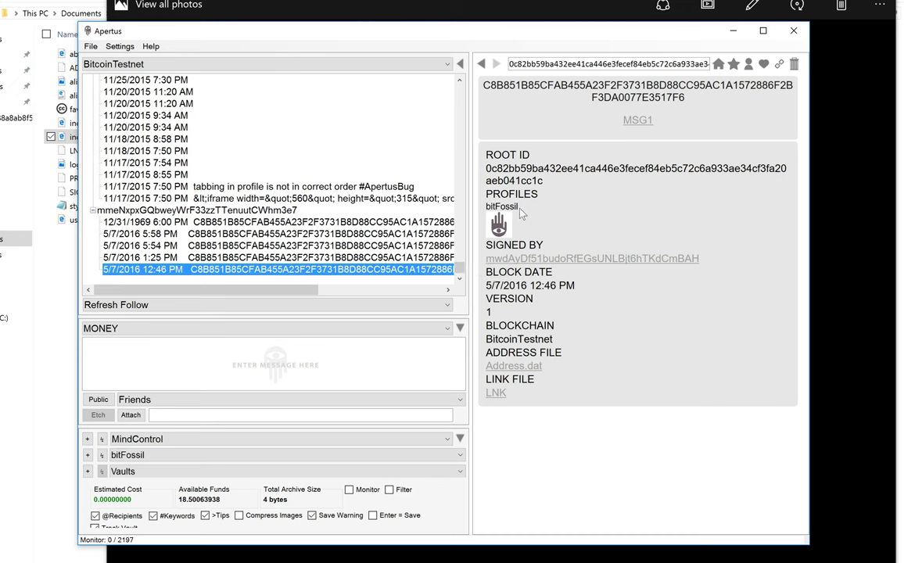
click(250, 222)
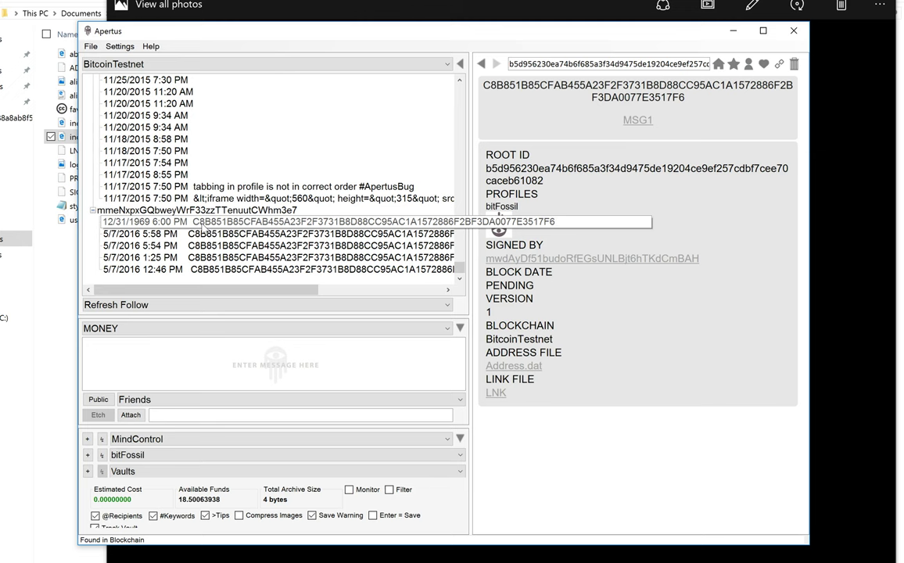
click(233, 228)
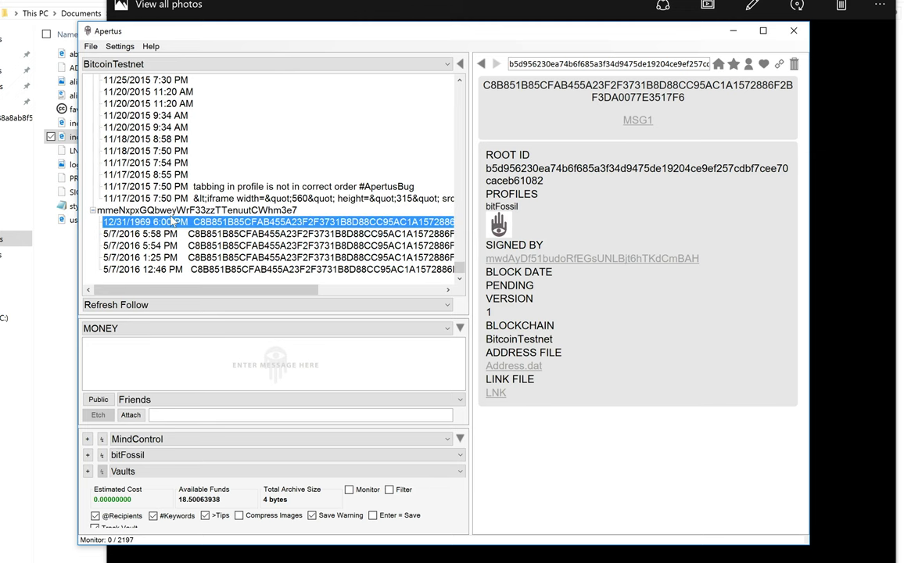
click(141, 224)
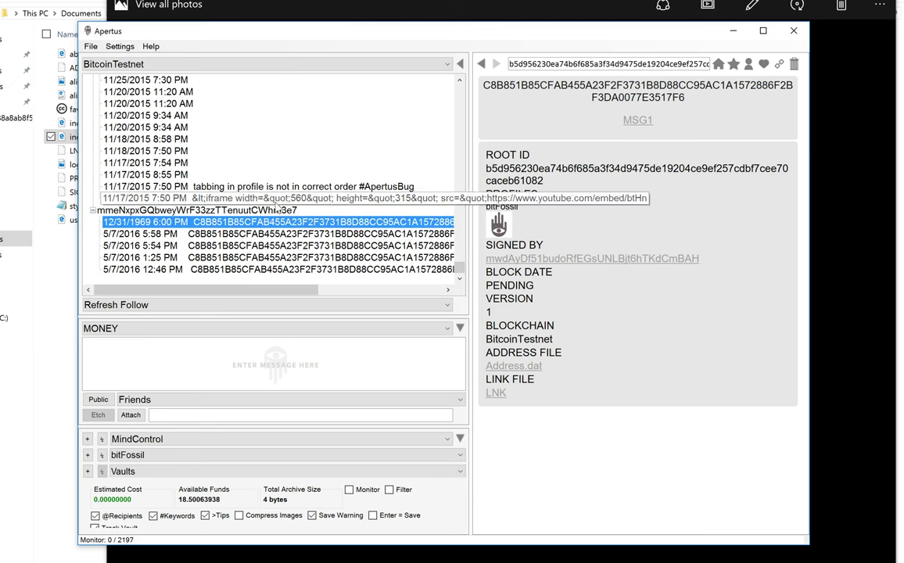
click(448, 306)
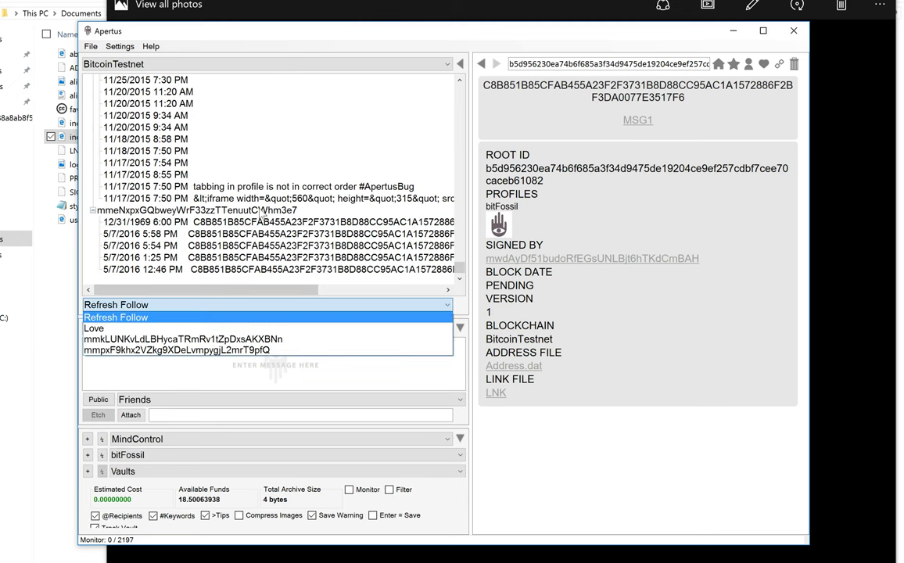
click(167, 223)
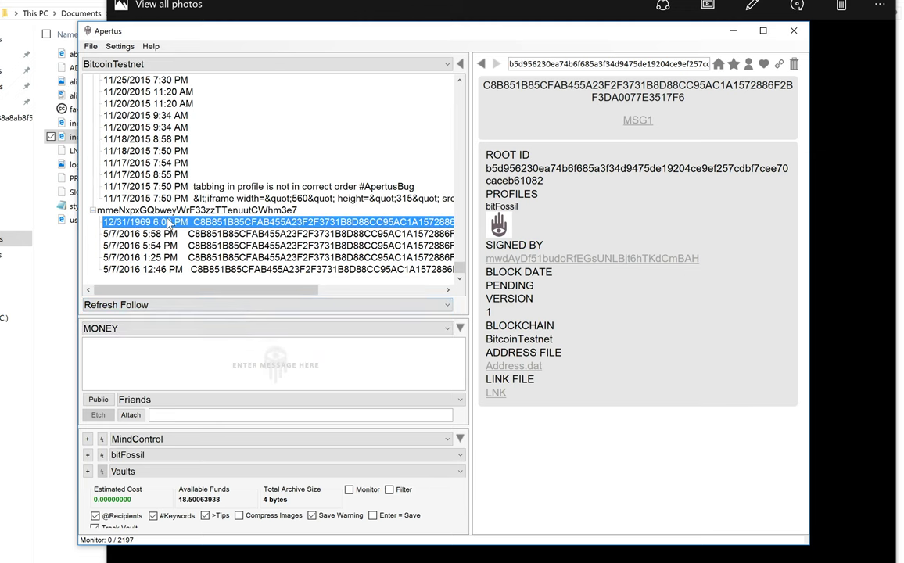
key(Down)
key(Down)
key(Down)
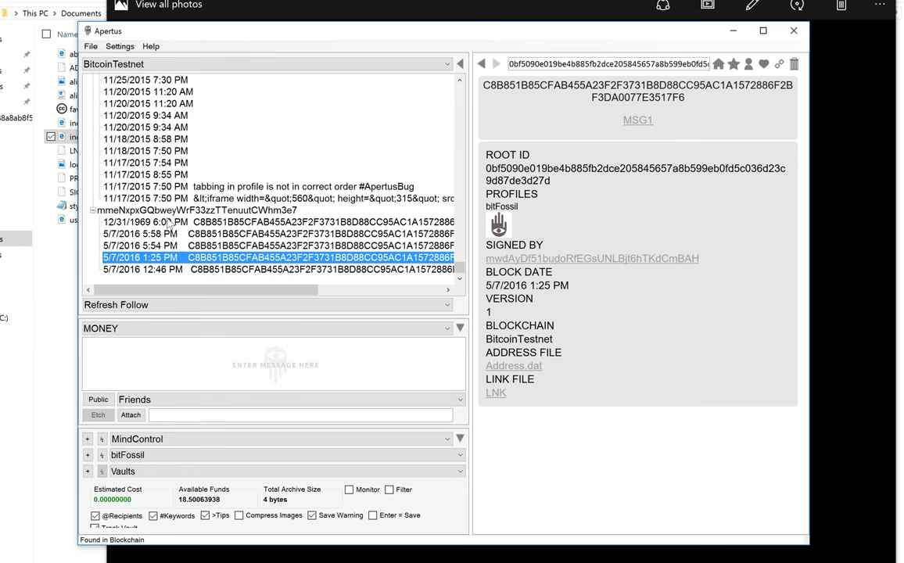
key(Down)
key(Up)
key(Up)
key(Up)
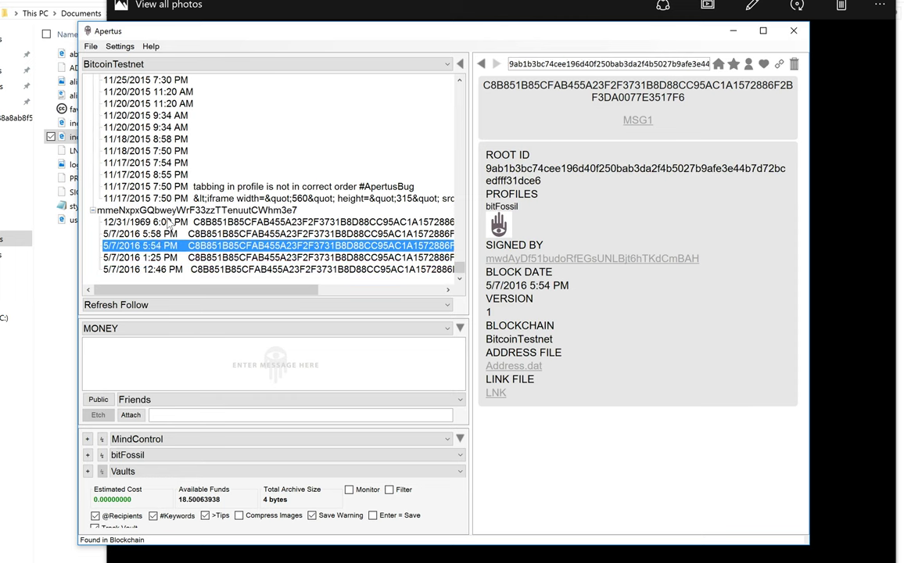
key(Up)
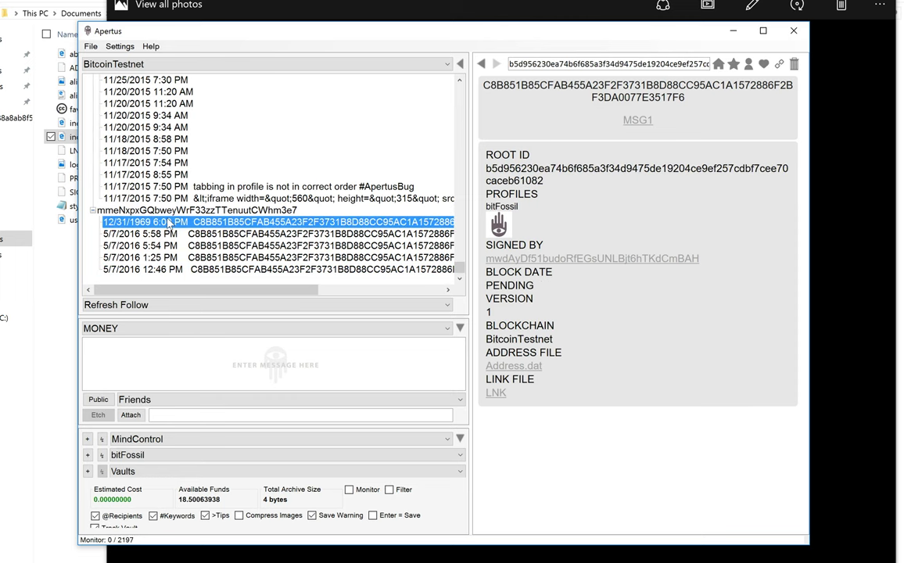